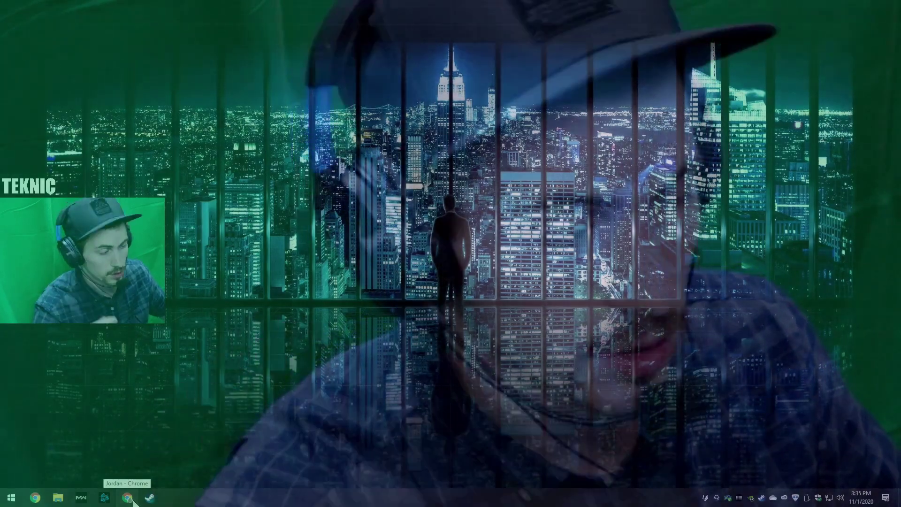
- In Chrome, search Google for 'drone-hacks'
{"action": "left_click", "coordinate": [127, 497]}
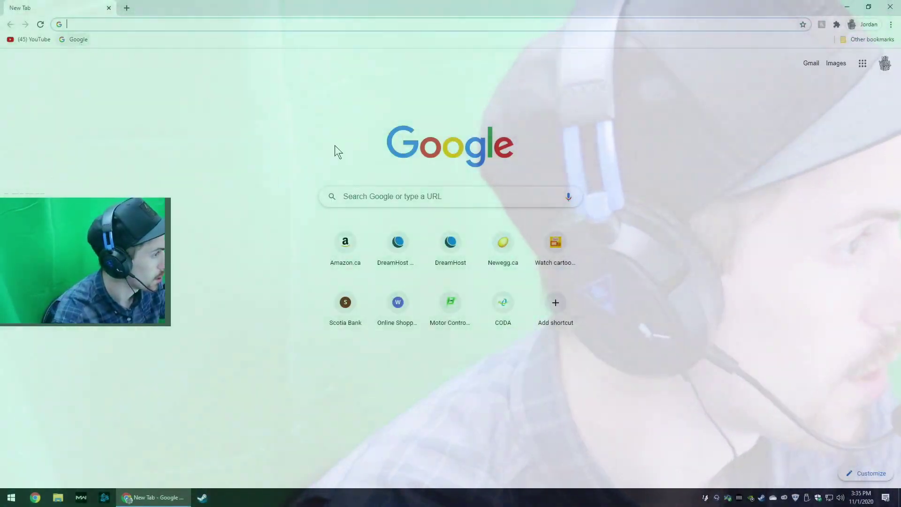
{"action": "left_click", "coordinate": [393, 194]}
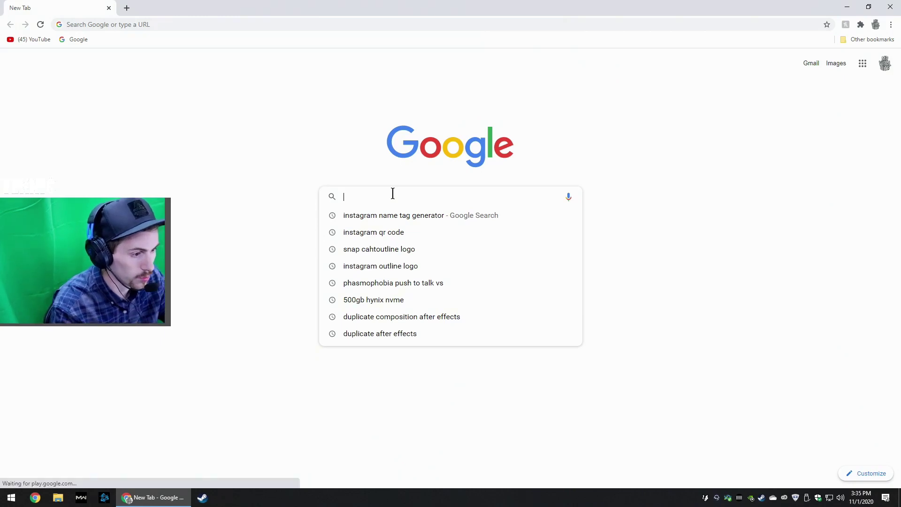
{"action": "type", "text": "d"}
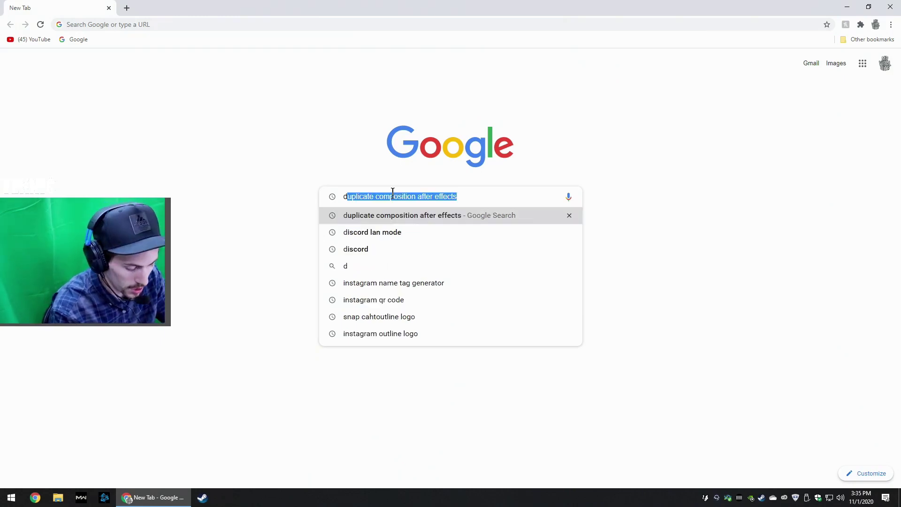
{"action": "type", "text": "rone-ga"}
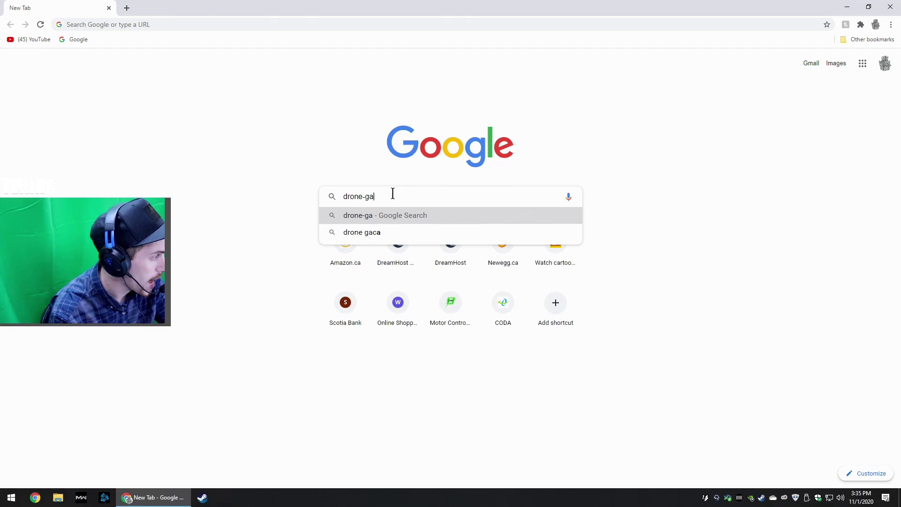
{"action": "key", "text": "BackSpace"}
{"action": "type", "text": "hacks"}
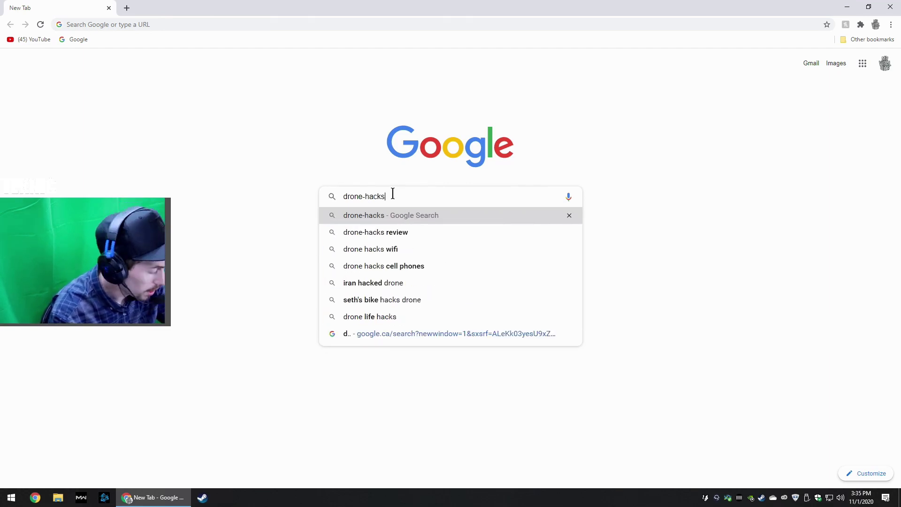
{"action": "key", "text": "Return"}
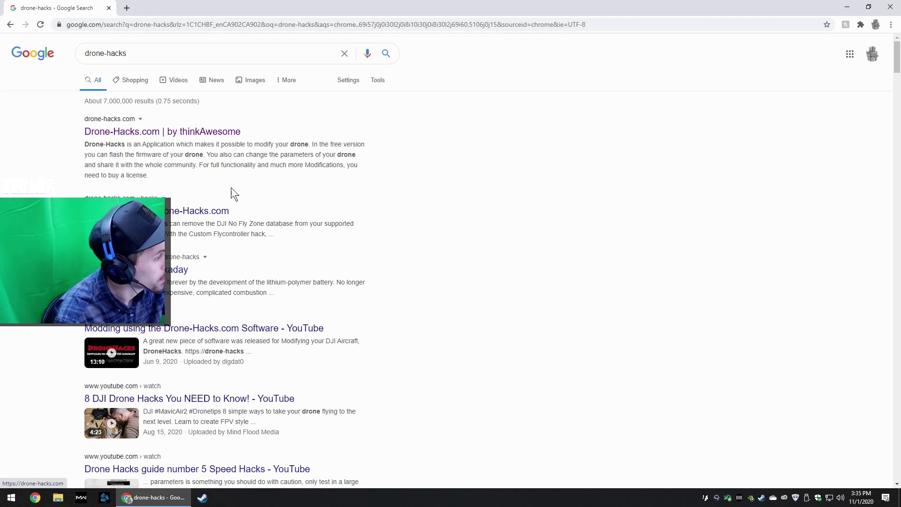
- From Drone-Hacks.com's Download page, download the WINDOWS - X64 installer dh-win-v1.12.exe
{"action": "left_click", "coordinate": [195, 131]}
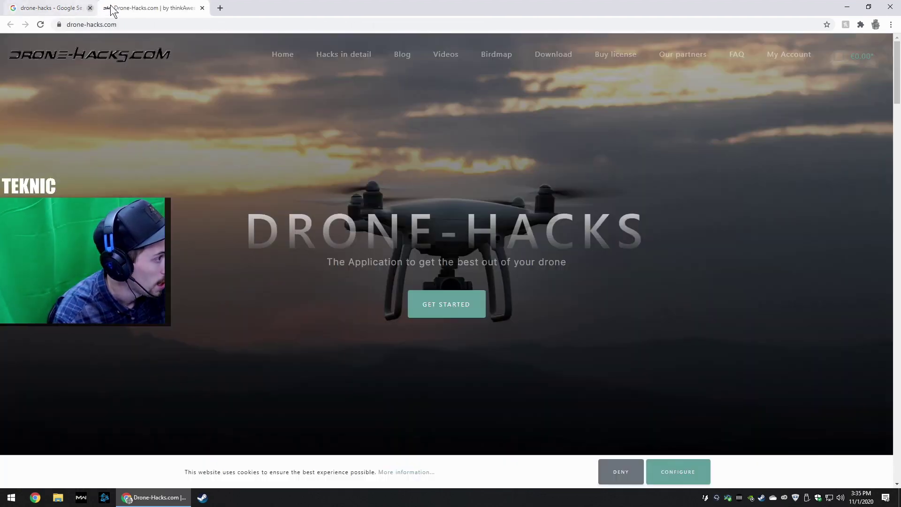
{"action": "left_click", "coordinate": [108, 8]}
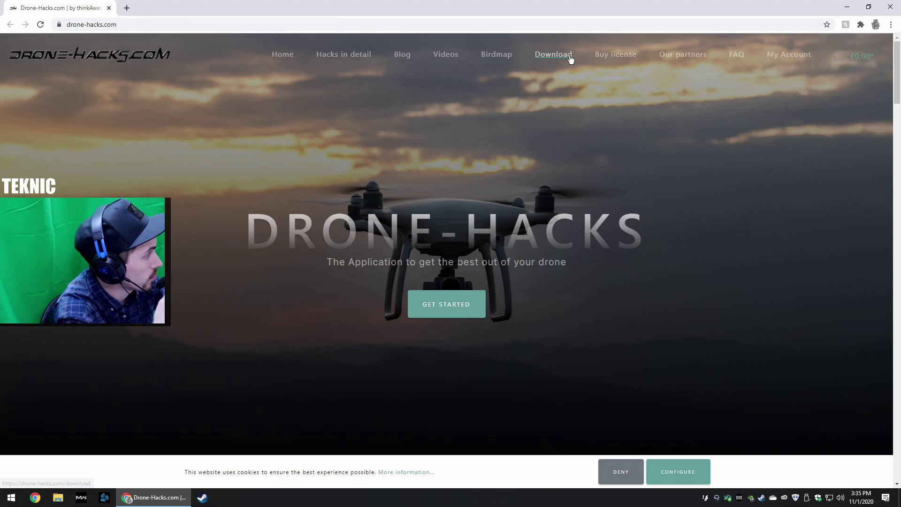
{"action": "left_click", "coordinate": [555, 54]}
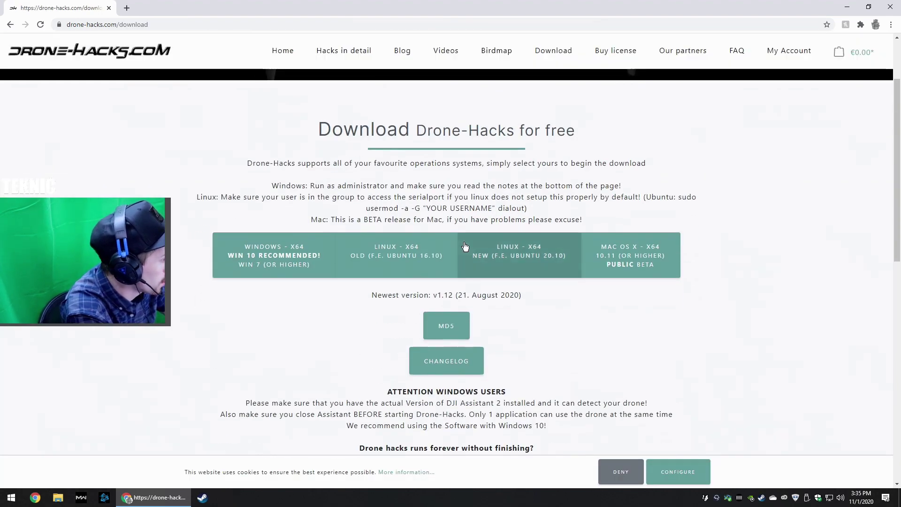
{"action": "scroll", "coordinate": [423, 286], "scroll_direction": "up", "scroll_amount": 2}
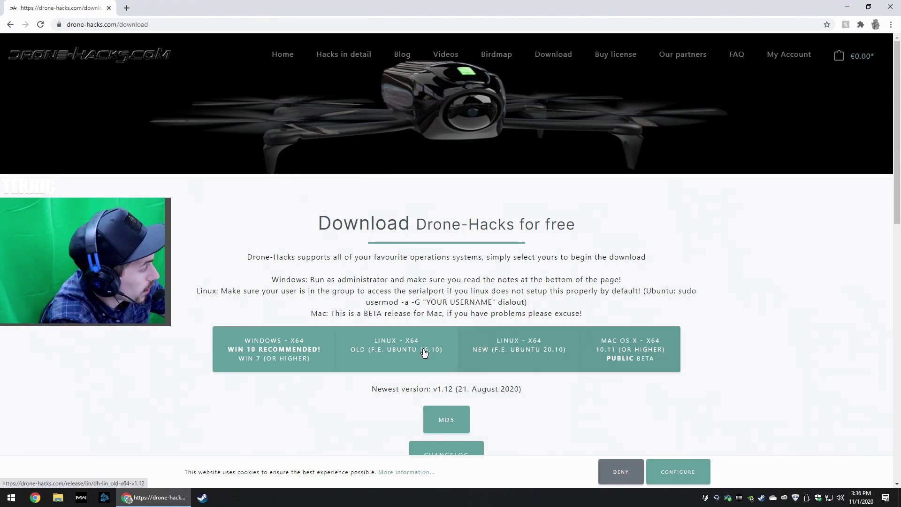
{"action": "scroll", "coordinate": [491, 362], "scroll_direction": "down", "scroll_amount": 2}
{"action": "scroll", "coordinate": [192, 376], "scroll_direction": "down", "scroll_amount": 1}
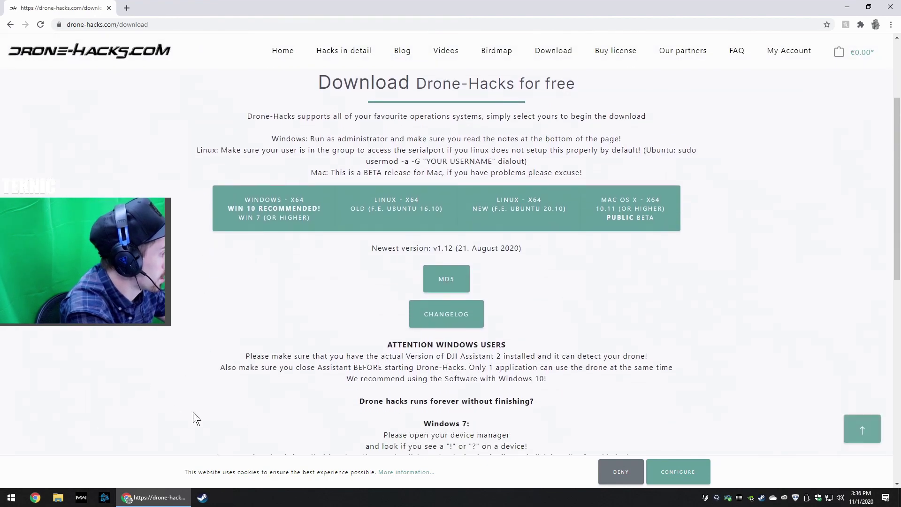
{"action": "scroll", "coordinate": [196, 413], "scroll_direction": "up", "scroll_amount": 3}
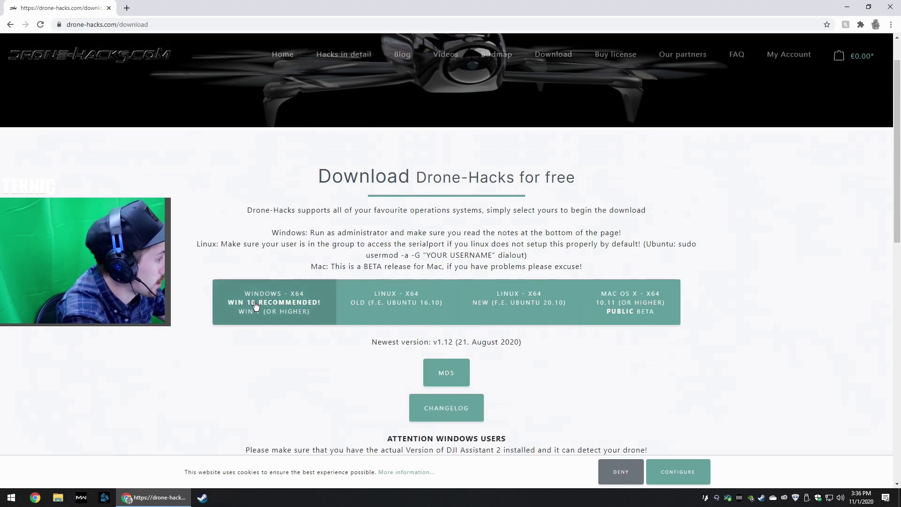
{"action": "left_click", "coordinate": [261, 307]}
{"action": "left_click", "coordinate": [61, 473]}
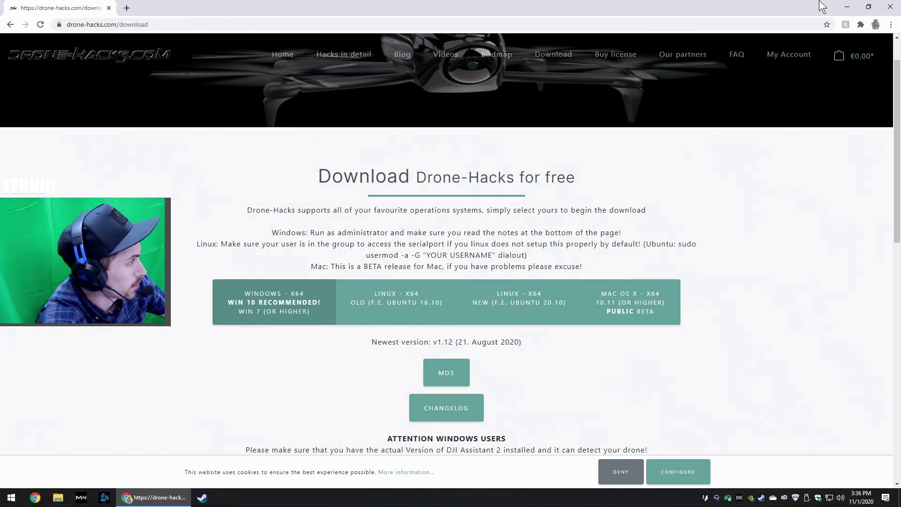
- Launch dh-win-v1.12.exe from Chrome's Downloads list, then close Chrome
{"action": "left_click", "coordinate": [891, 24]}
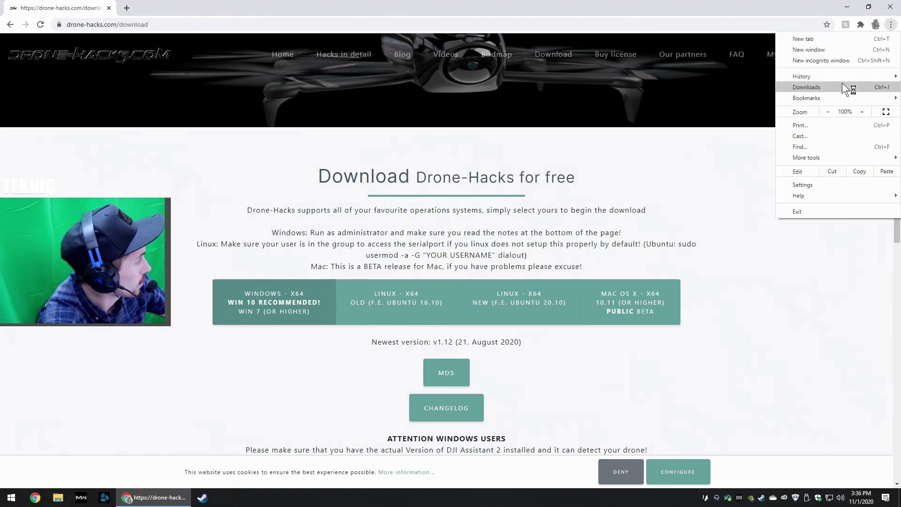
{"action": "left_click", "coordinate": [827, 89]}
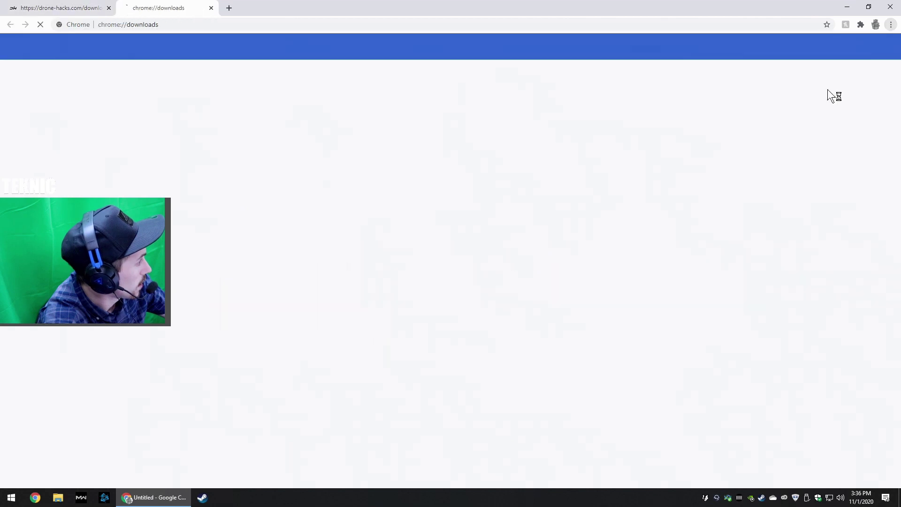
{"action": "left_click", "coordinate": [109, 8]}
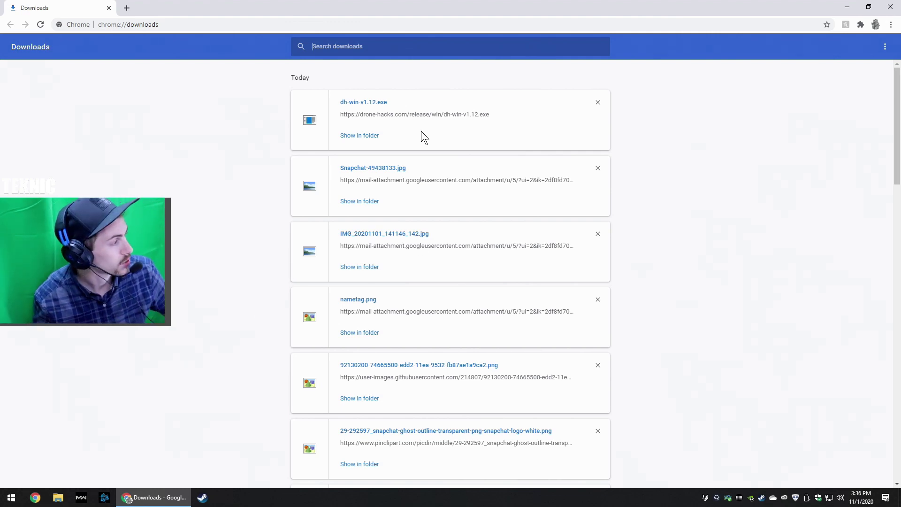
{"action": "left_click", "coordinate": [380, 104]}
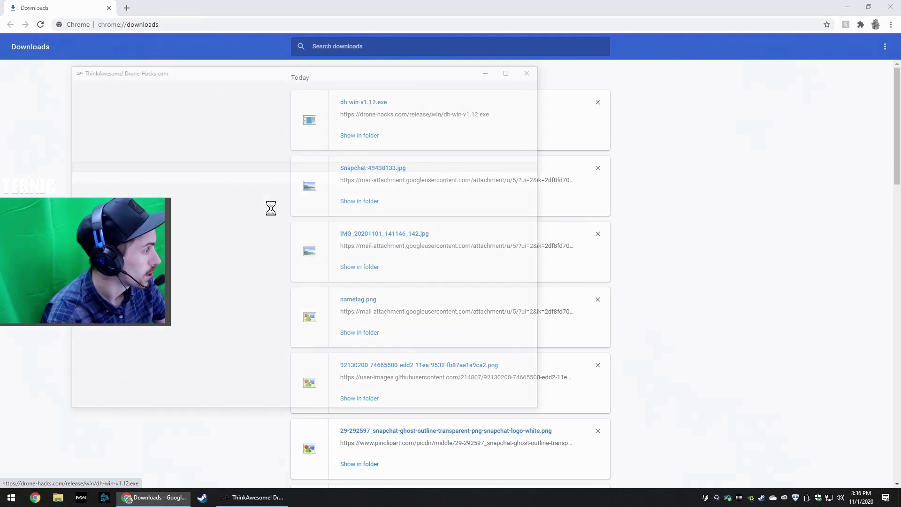
{"action": "left_click", "coordinate": [890, 6]}
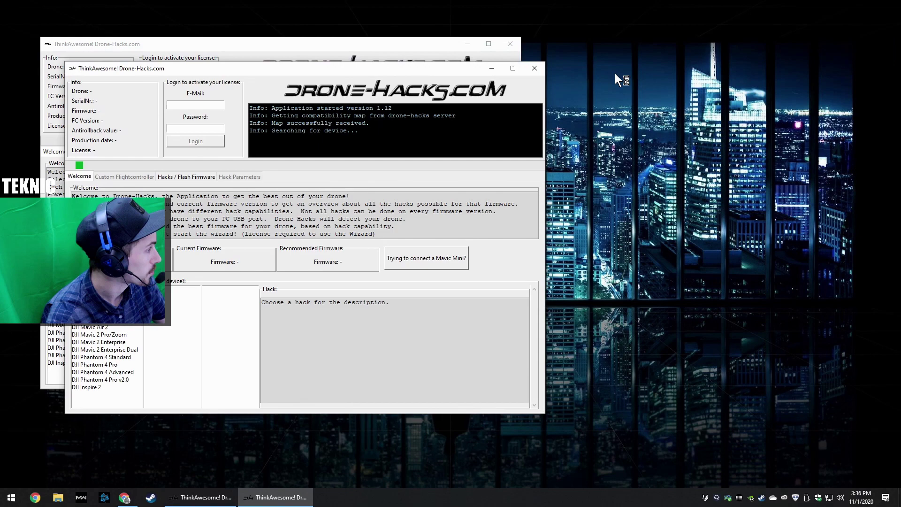
- Close the rear duplicate Drone-Hacks window and drag the other window to the screen centre
{"action": "left_click", "coordinate": [416, 49]}
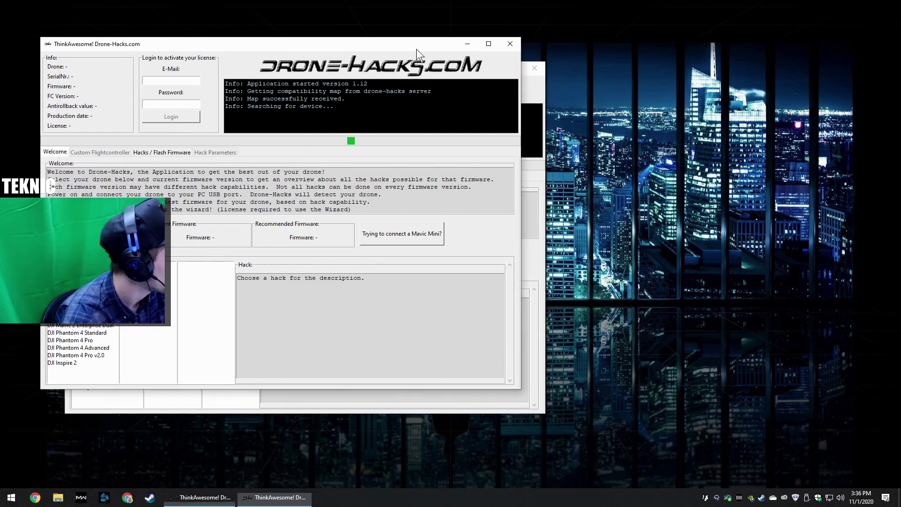
{"action": "left_click", "coordinate": [516, 44]}
{"action": "left_click_drag", "start_coordinate": [157, 70], "coordinate": [328, 71]}
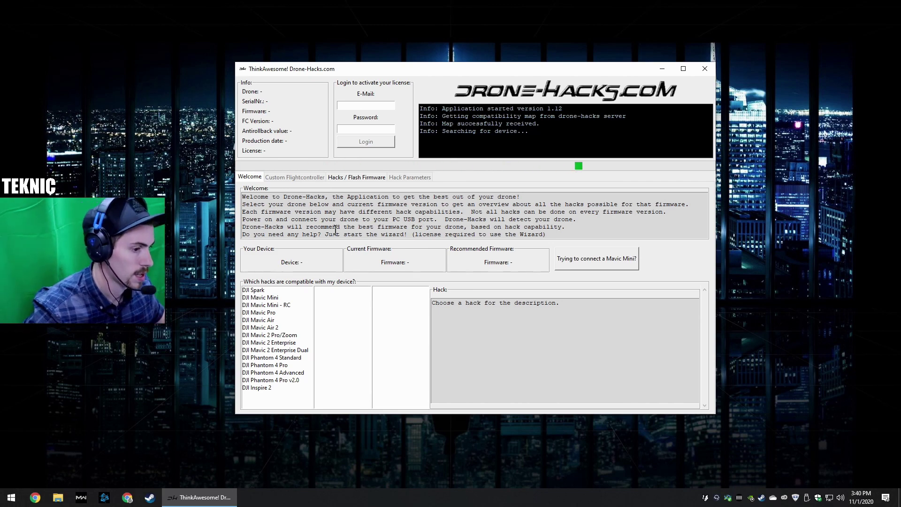
- Wait for Drone-Hacks to detect the Mavic Air 2, then close the USB Drive and EOS_DIGITAL windows
{"action": "left_click", "coordinate": [603, 270]}
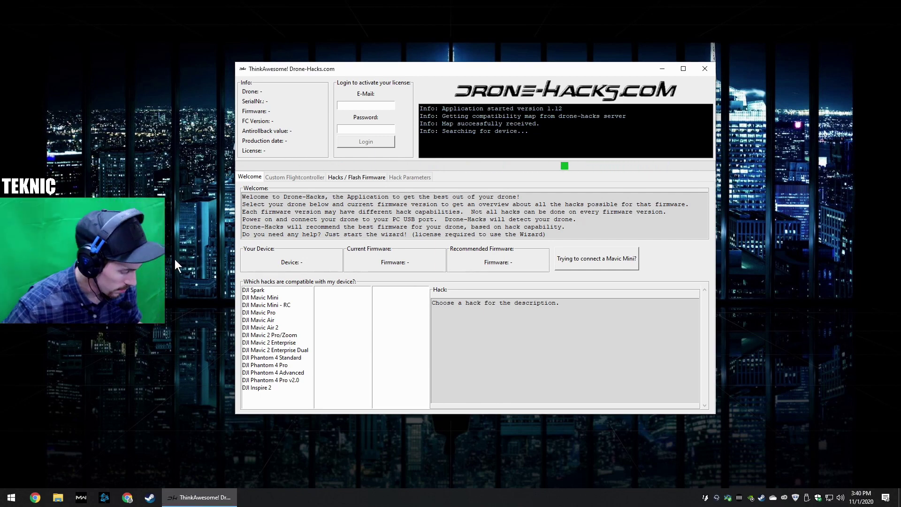
{"action": "left_click", "coordinate": [15, 97]}
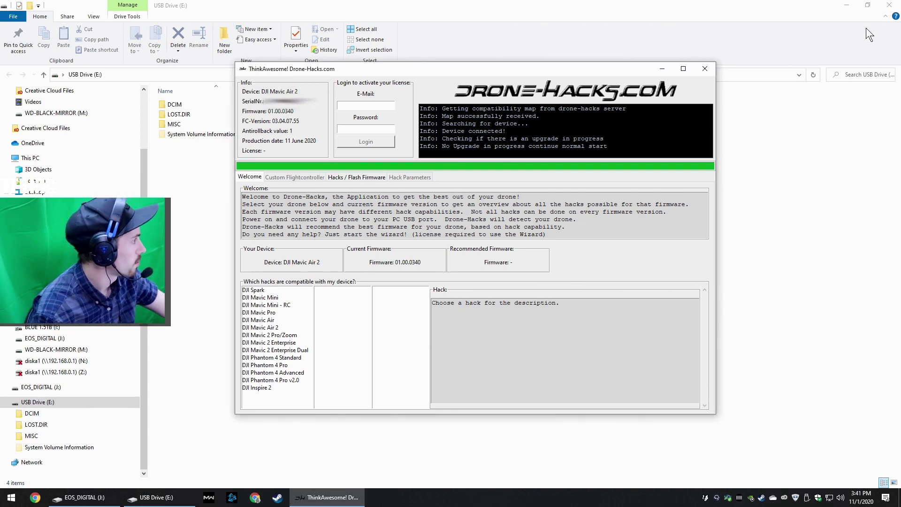
{"action": "left_click", "coordinate": [866, 28]}
{"action": "left_click", "coordinate": [889, 4]}
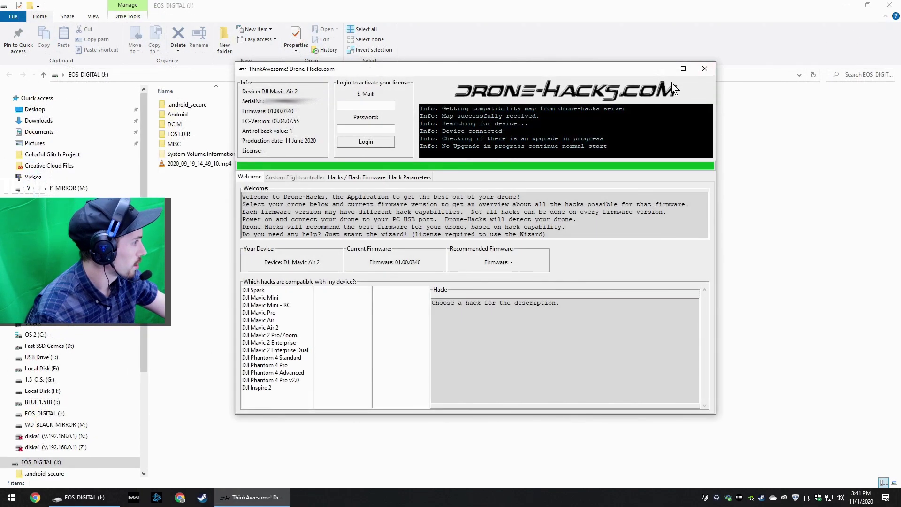
{"action": "left_click", "coordinate": [847, 4]}
{"action": "left_click", "coordinate": [80, 497]}
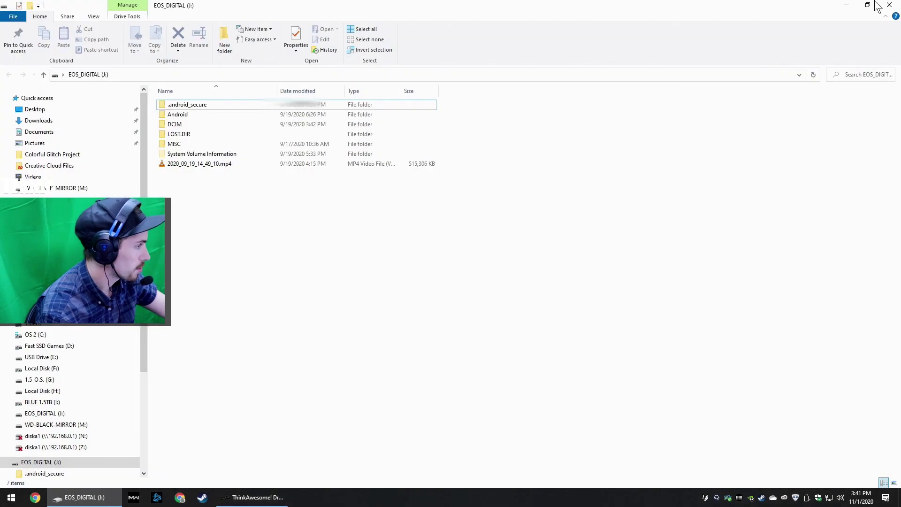
{"action": "left_click", "coordinate": [889, 5]}
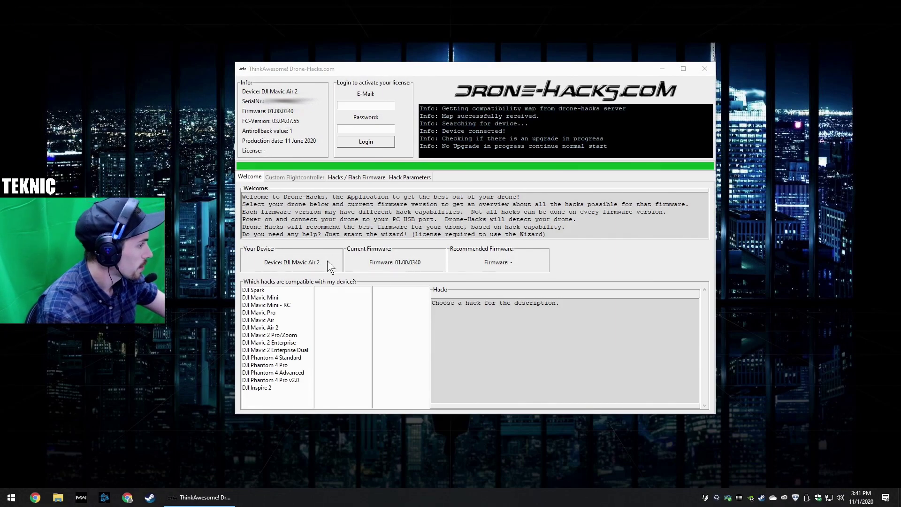
- Open the parameter hack for DJI Mavic Air 2 firmware 01.00.0340, then the Hacks / Flash Firmware tab
{"action": "left_click", "coordinate": [289, 264]}
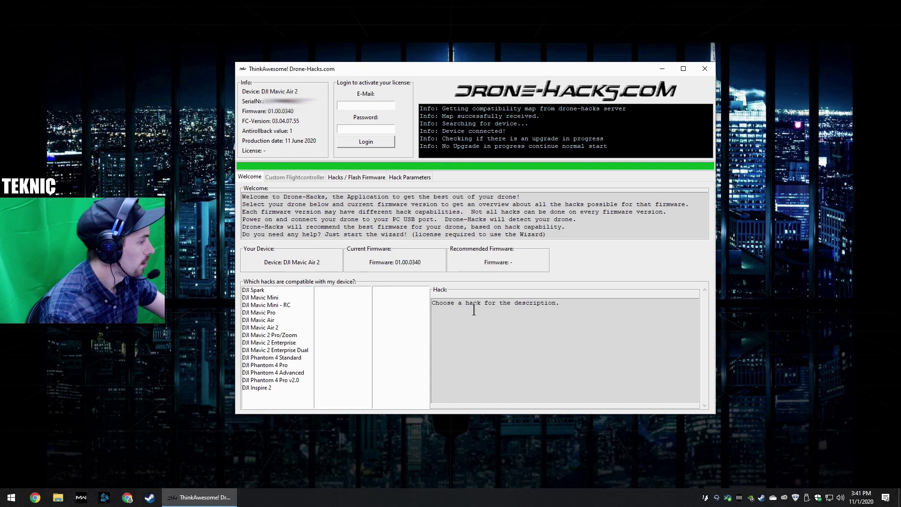
{"action": "left_click", "coordinate": [278, 329]}
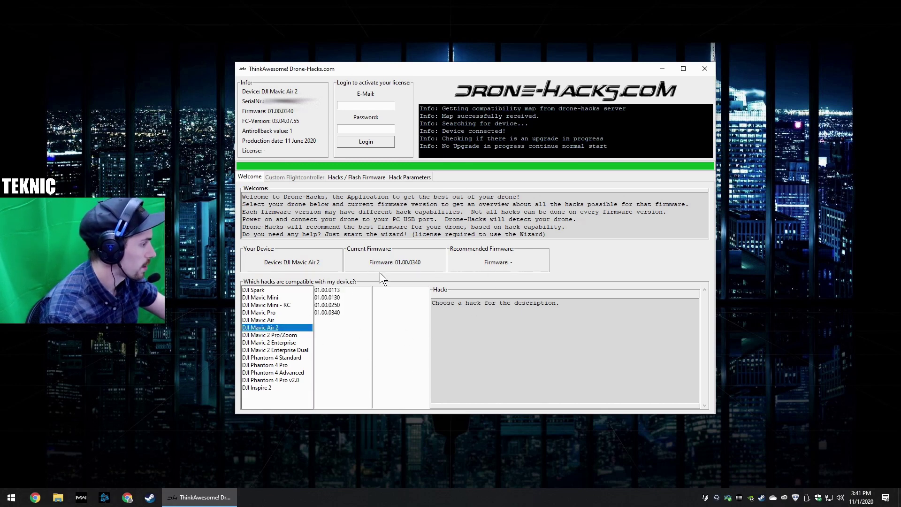
{"action": "left_click", "coordinate": [328, 313]}
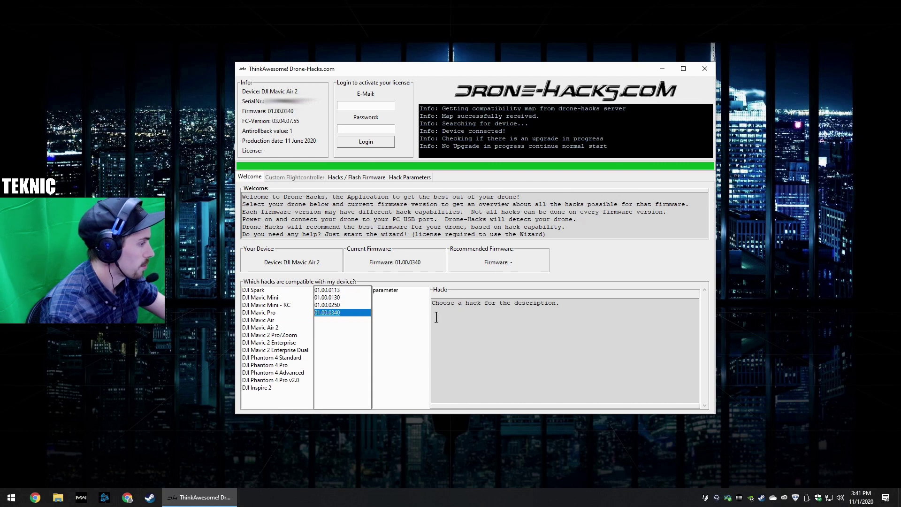
{"action": "left_click", "coordinate": [388, 290]}
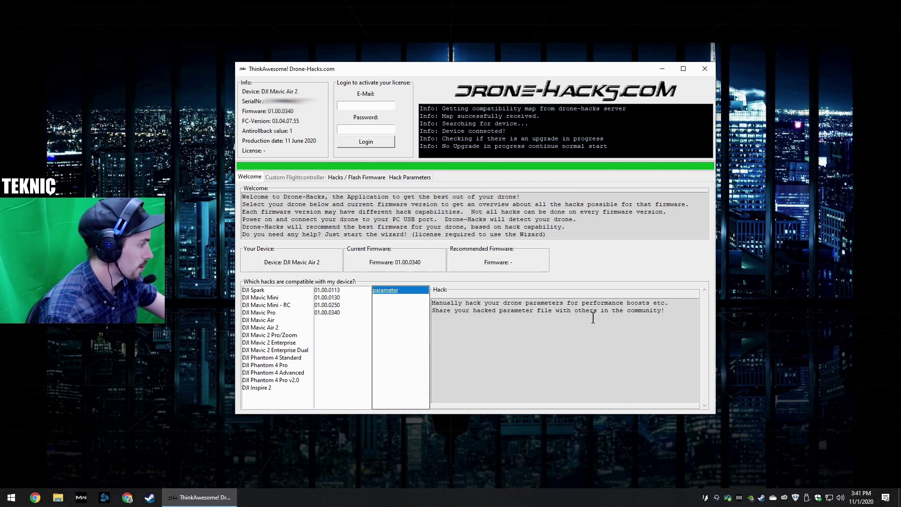
{"action": "left_click_drag", "start_coordinate": [432, 303], "coordinate": [672, 313]}
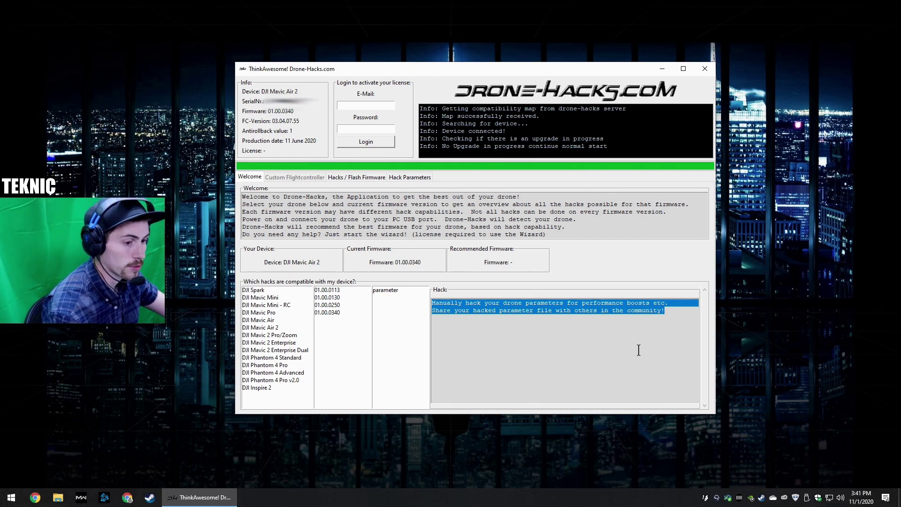
{"action": "left_click", "coordinate": [336, 177]}
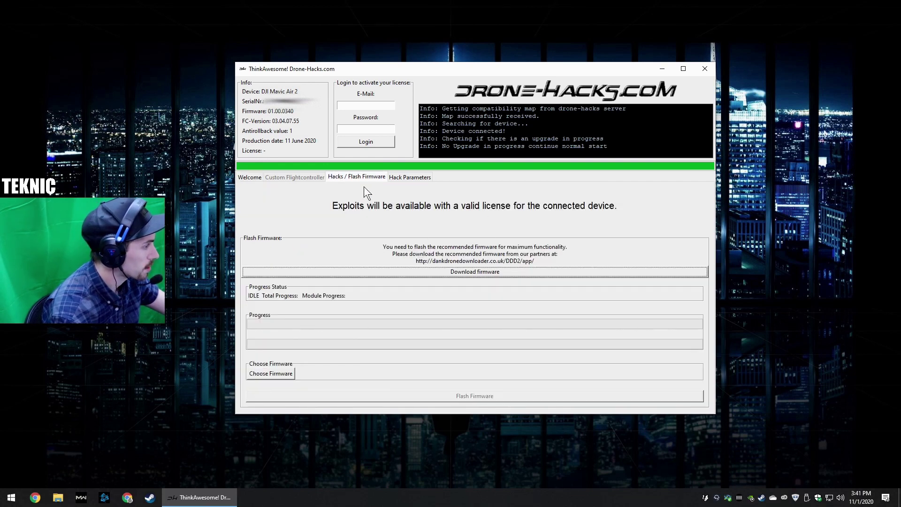
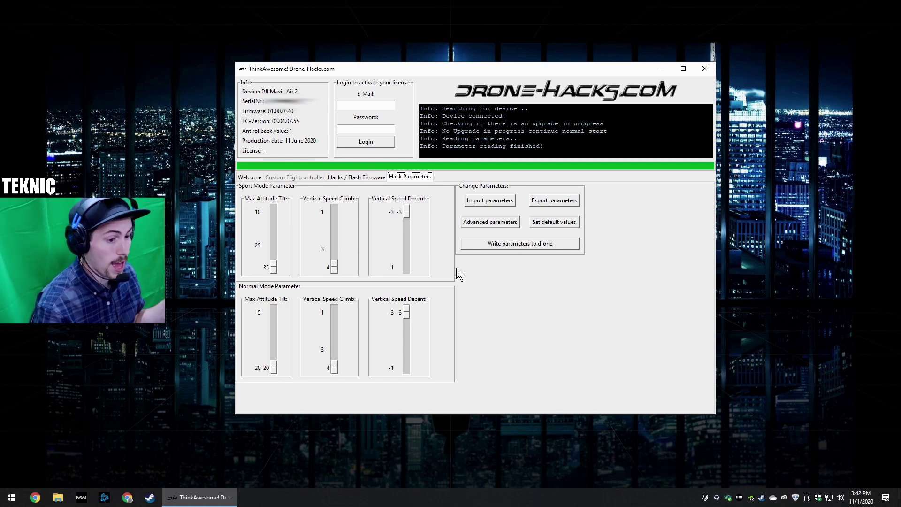
- Open the Advanced Parameters window and select the F_CHL_F7 parameter
{"action": "left_click", "coordinate": [498, 226]}
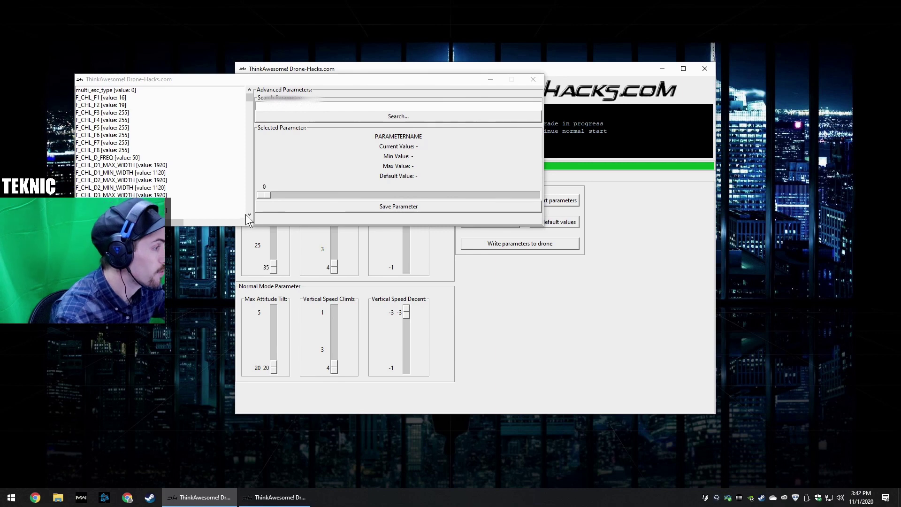
{"action": "scroll", "coordinate": [117, 125], "scroll_direction": "down", "scroll_amount": 1}
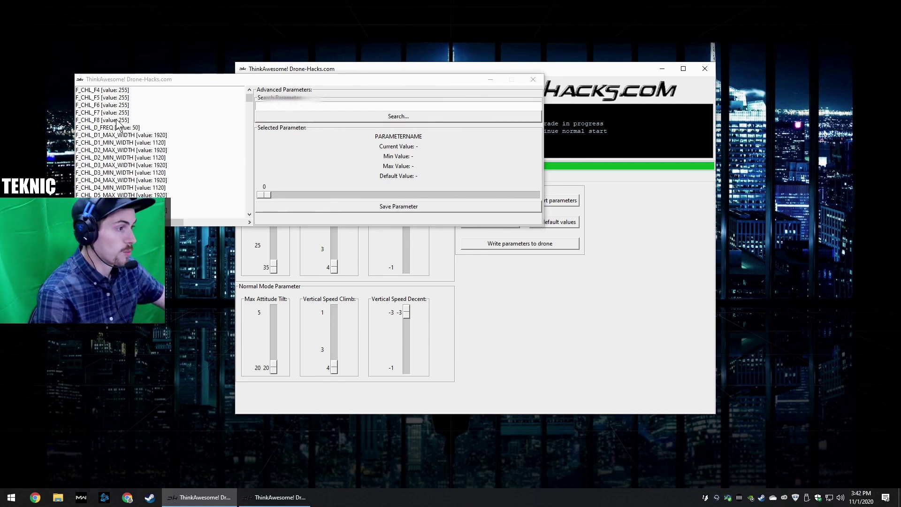
{"action": "left_click", "coordinate": [123, 114]}
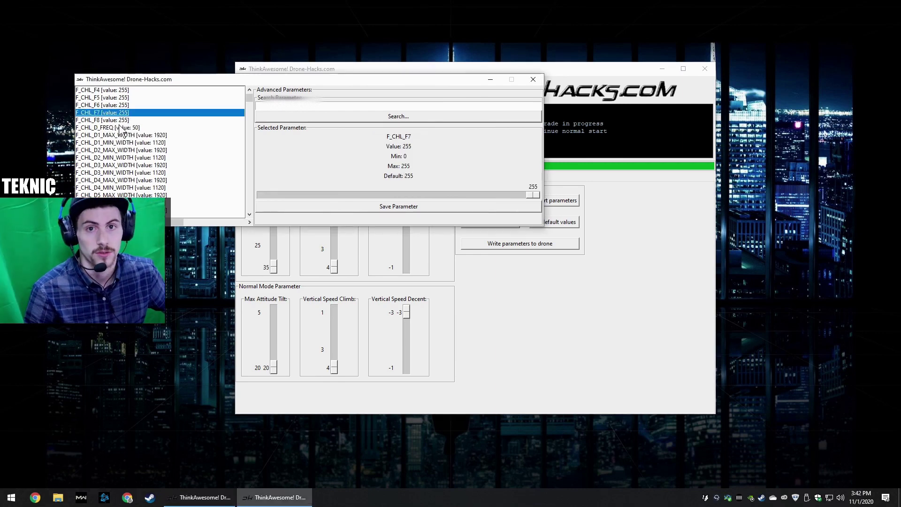
- Step from F_CHL_D_FREQ through the F_CHL width entries down to mass_center_collecting_time_s
{"action": "left_click", "coordinate": [197, 127]}
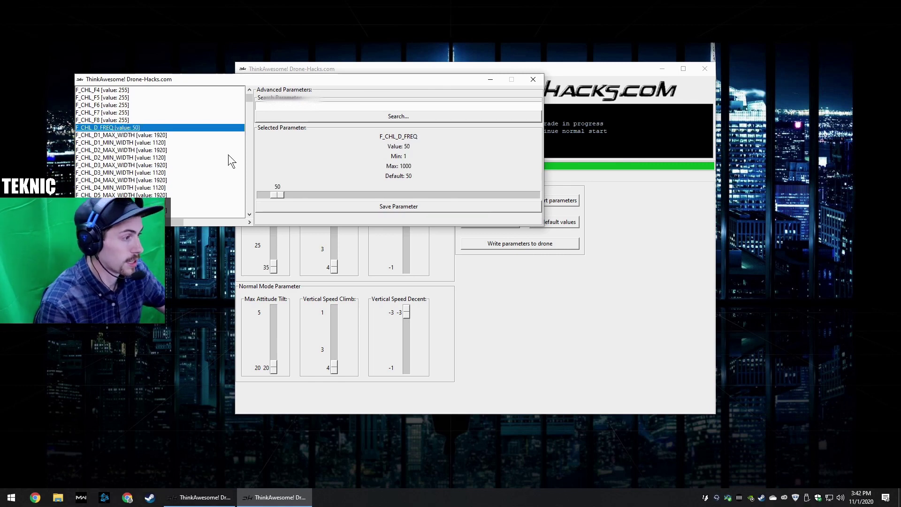
{"action": "key", "text": "Down"}
{"action": "key", "text": "Down"}
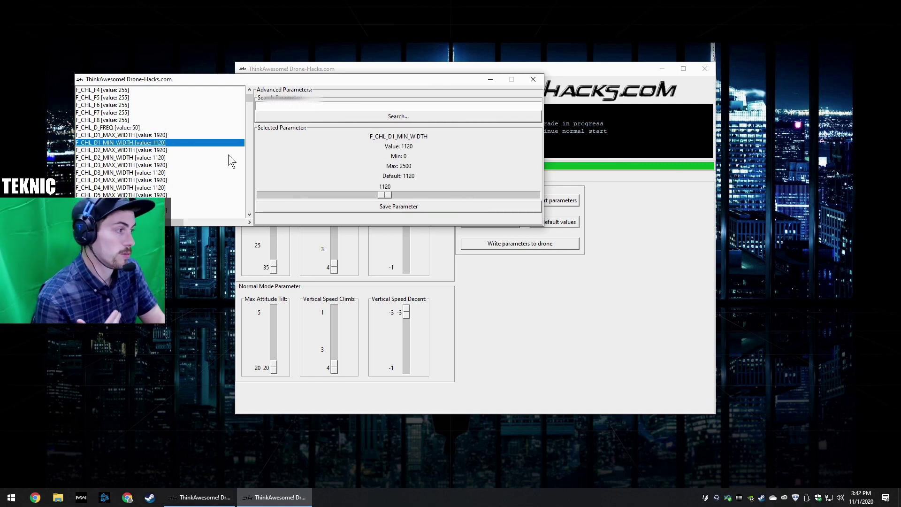
{"action": "key", "text": "Down"}
{"action": "key", "text": "Down"}
{"action": "key", "text": "Down"}
{"action": "key", "text": "Down"}
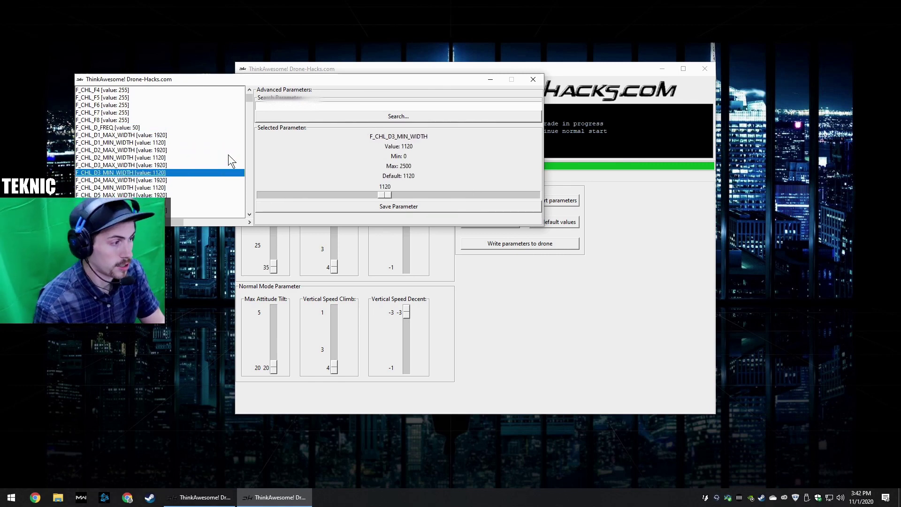
{"action": "key", "text": "Down"}
{"action": "key", "text": "Down"}
{"action": "key", "text": "Down"}
{"action": "key", "text": "Down"}
{"action": "key", "text": "Down"}
{"action": "key", "text": "Down"}
{"action": "key", "text": "Down"}
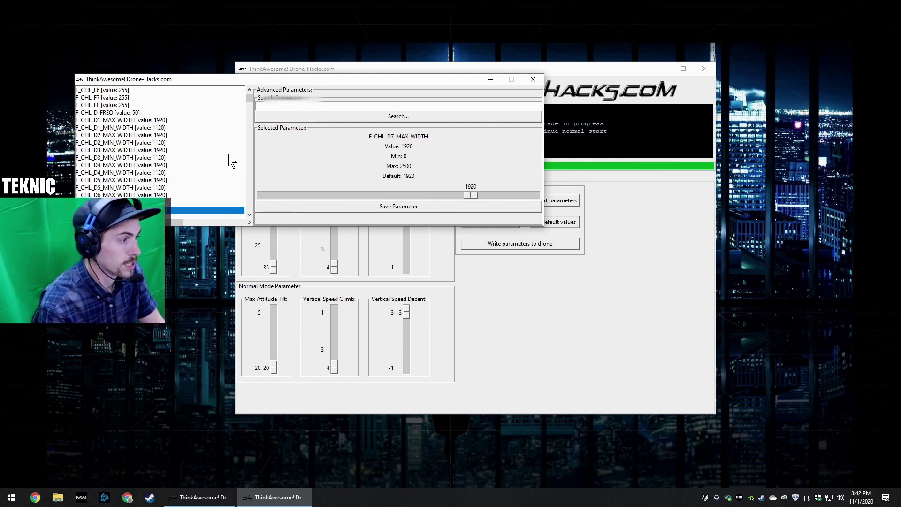
{"action": "key", "text": "Down"}
{"action": "key", "text": "Down"}
{"action": "key", "text": "Down"}
{"action": "key", "text": "Down"}
{"action": "key", "text": "Down"}
{"action": "key", "text": "Down"}
{"action": "key", "text": "Down"}
{"action": "key", "text": "Down"}
{"action": "key", "text": "Down"}
{"action": "key", "text": "Down"}
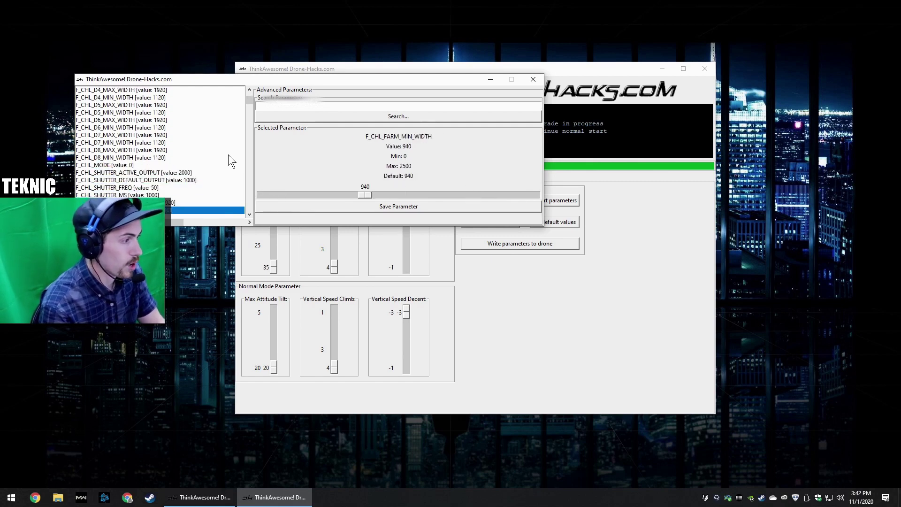
{"action": "key", "text": "Down"}
{"action": "key", "text": "Down"}
{"action": "key", "text": "Down"}
{"action": "key", "text": "Down"}
{"action": "key", "text": "Down"}
{"action": "key", "text": "Down"}
{"action": "key", "text": "Down"}
{"action": "key", "text": "Down"}
{"action": "key", "text": "Down"}
{"action": "key", "text": "Down"}
{"action": "key", "text": "Down"}
{"action": "key", "text": "Down"}
{"action": "key", "text": "Down"}
{"action": "key", "text": "Down"}
{"action": "key", "text": "Down"}
{"action": "key", "text": "Down"}
{"action": "key", "text": "Down"}
{"action": "key", "text": "Down"}
{"action": "key", "text": "Down"}
{"action": "key", "text": "Down"}
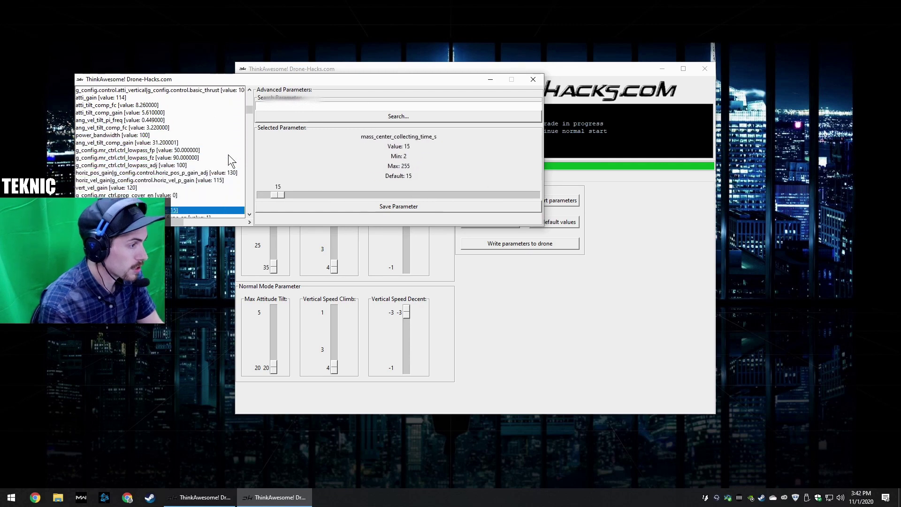
{"action": "key", "text": "Down"}
{"action": "key", "text": "Down"}
{"action": "key", "text": "Down"}
{"action": "key", "text": "Down"}
{"action": "key", "text": "Down"}
- Check antenna_gps1_x, is_locked (0) and disable_tof_if_close_vps (1), ending on vps_func_en (1)
{"action": "left_click", "coordinate": [146, 150]}
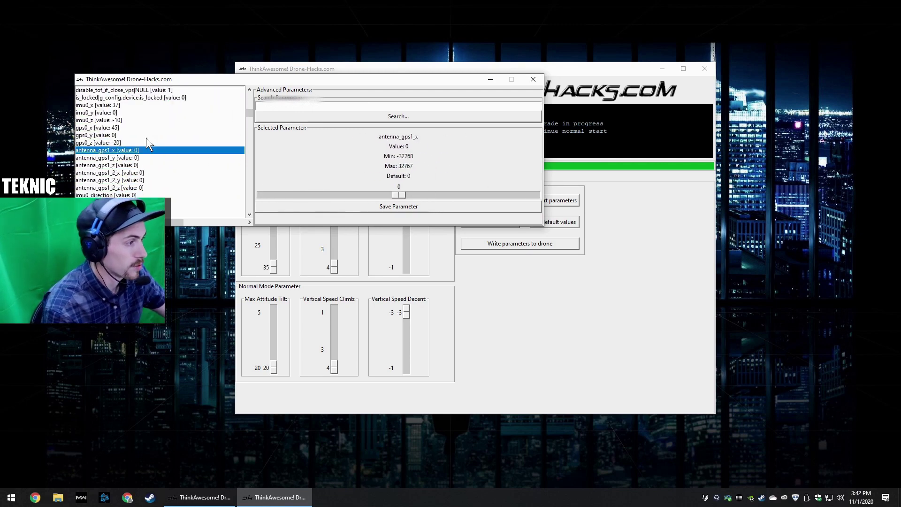
{"action": "scroll", "coordinate": [160, 155], "scroll_direction": "down", "scroll_amount": 3}
{"action": "scroll", "coordinate": [171, 168], "scroll_direction": "up", "scroll_amount": 4}
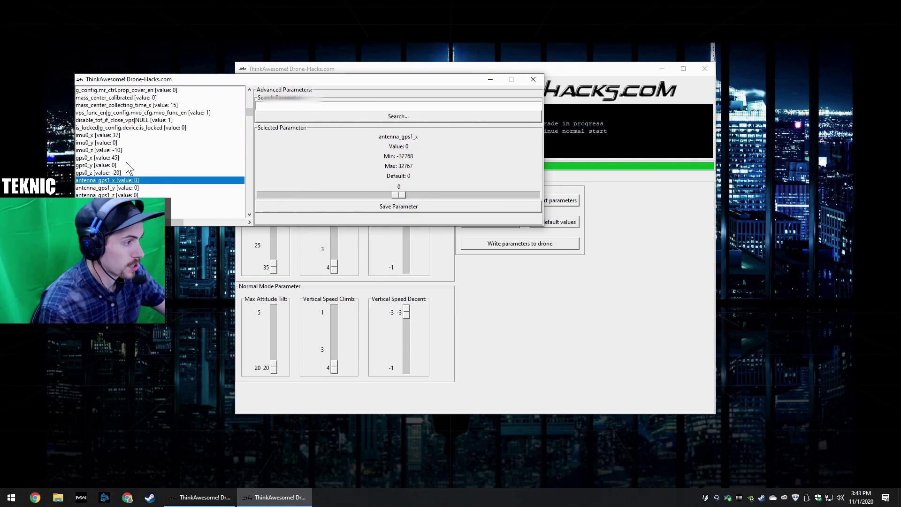
{"action": "left_click", "coordinate": [141, 128]}
{"action": "scroll", "coordinate": [142, 151], "scroll_direction": "up", "scroll_amount": 1}
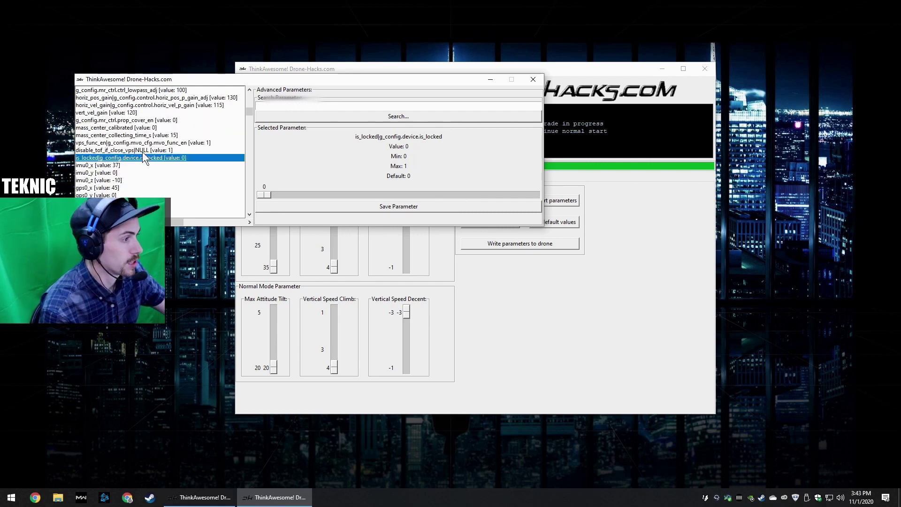
{"action": "left_click", "coordinate": [142, 150]}
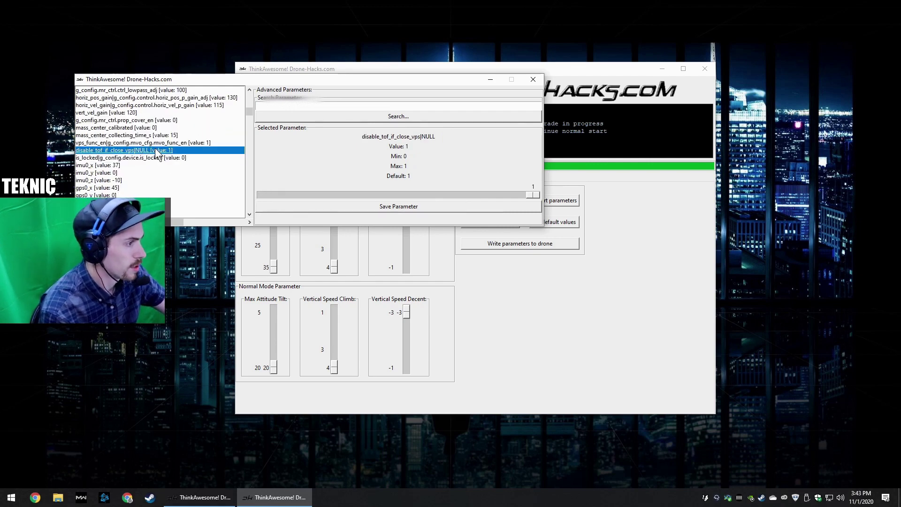
{"action": "key", "text": "Up"}
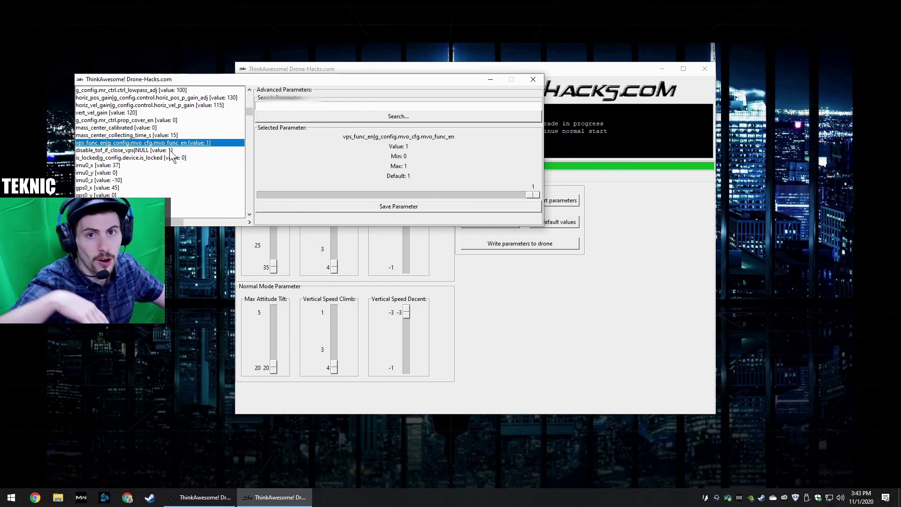
- Browse down to the fdi entries like rtk_fdi_open, then move the window lower to reveal device info
{"action": "scroll", "coordinate": [114, 195], "scroll_direction": "down", "scroll_amount": 1}
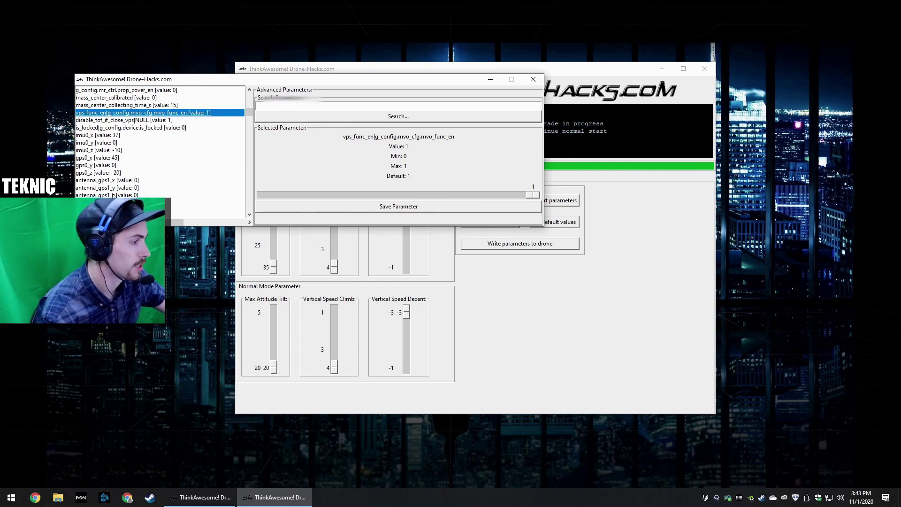
{"action": "scroll", "coordinate": [139, 165], "scroll_direction": "down", "scroll_amount": 1}
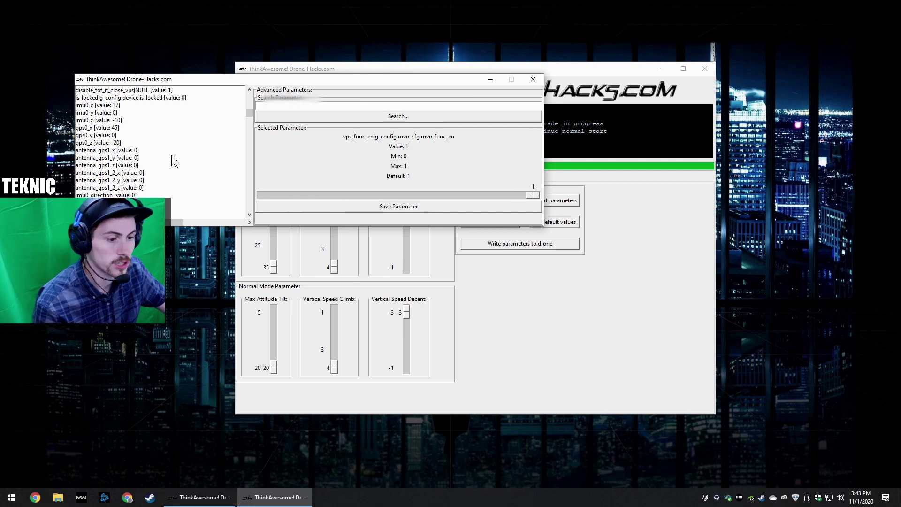
{"action": "scroll", "coordinate": [173, 161], "scroll_direction": "down", "scroll_amount": 5}
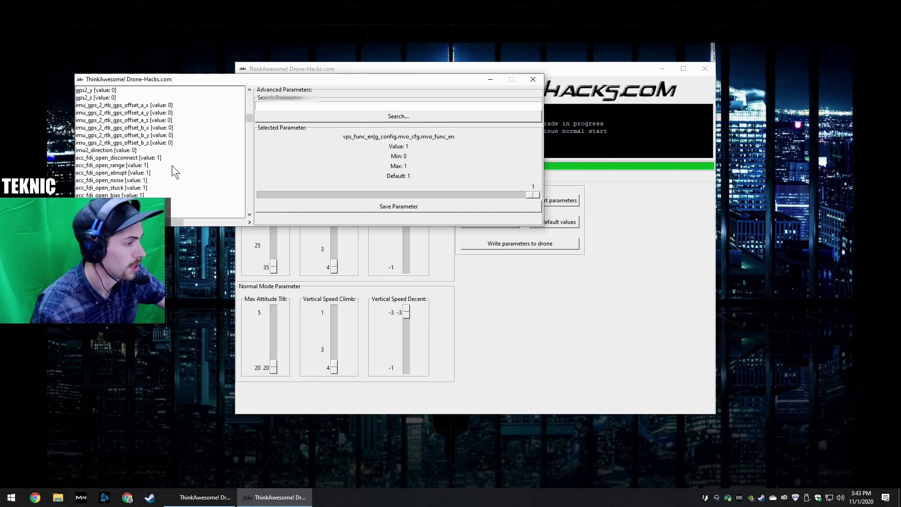
{"action": "scroll", "coordinate": [171, 165], "scroll_direction": "down", "scroll_amount": 8}
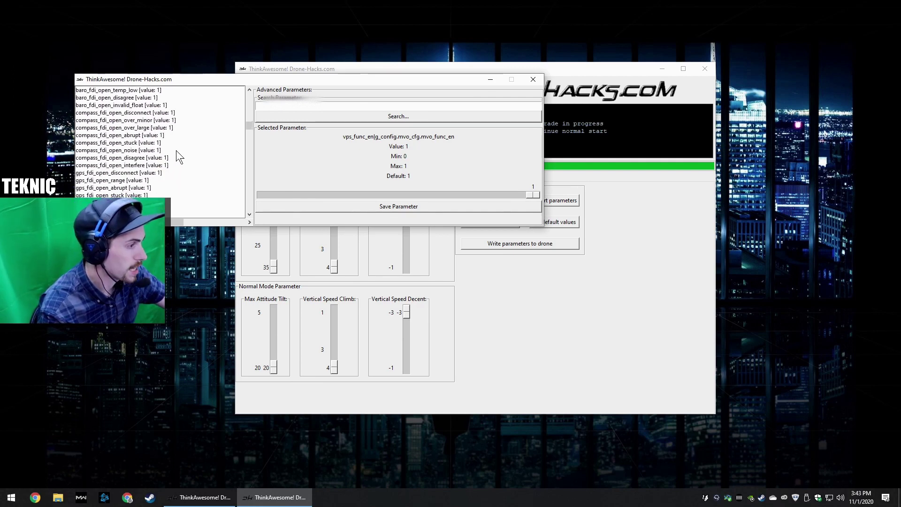
{"action": "scroll", "coordinate": [176, 150], "scroll_direction": "down", "scroll_amount": 10}
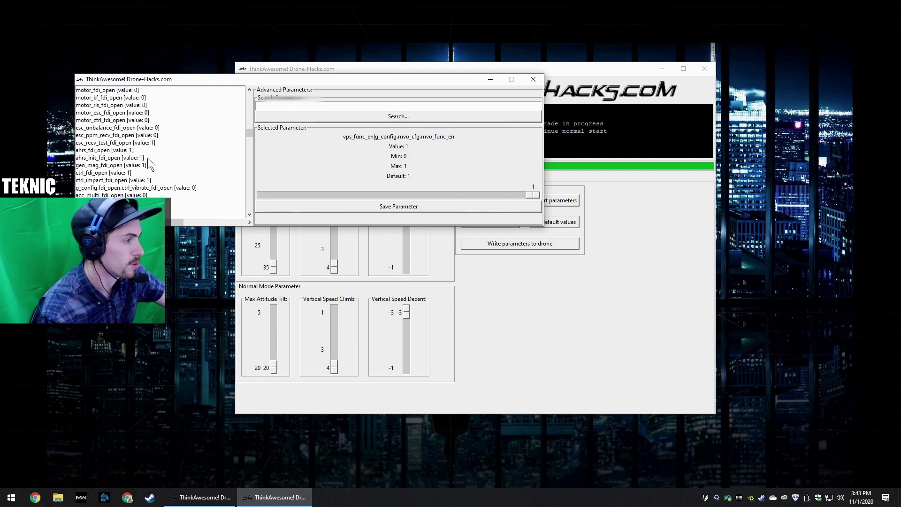
{"action": "scroll", "coordinate": [171, 184], "scroll_direction": "up", "scroll_amount": 4}
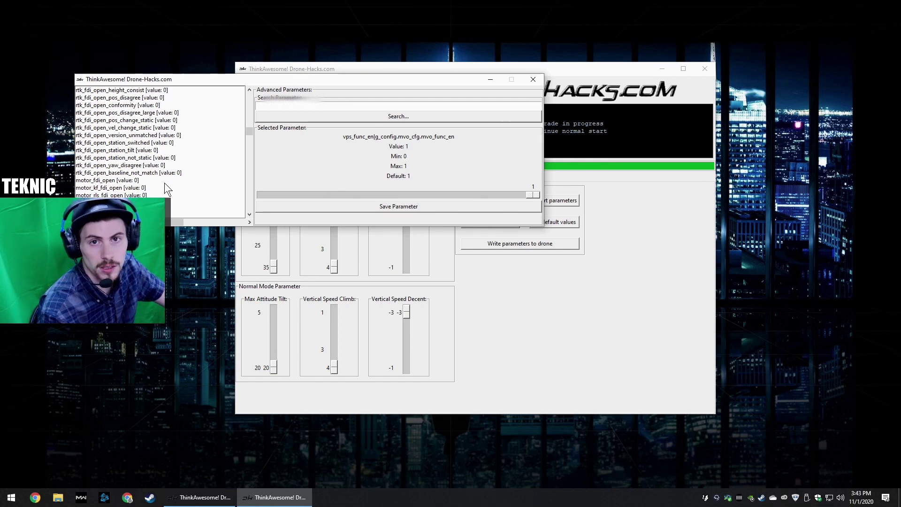
{"action": "left_click_drag", "start_coordinate": [192, 77], "coordinate": [218, 161]}
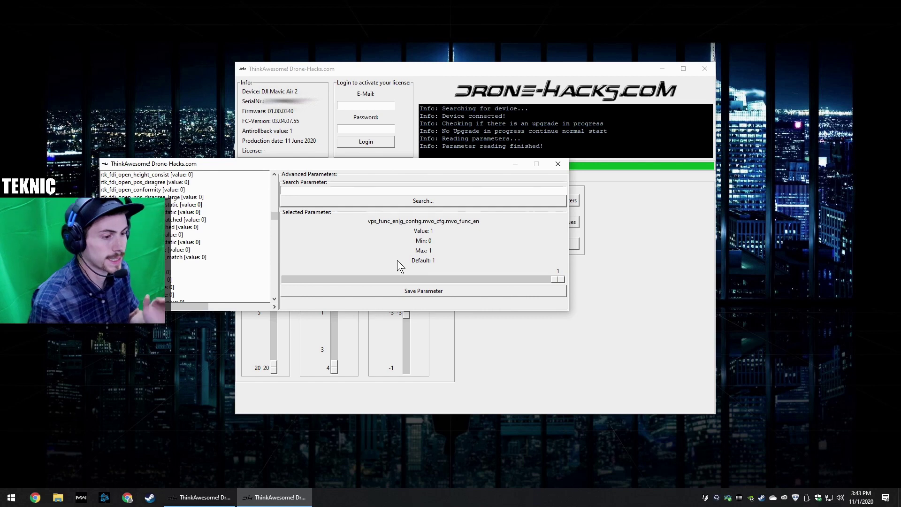